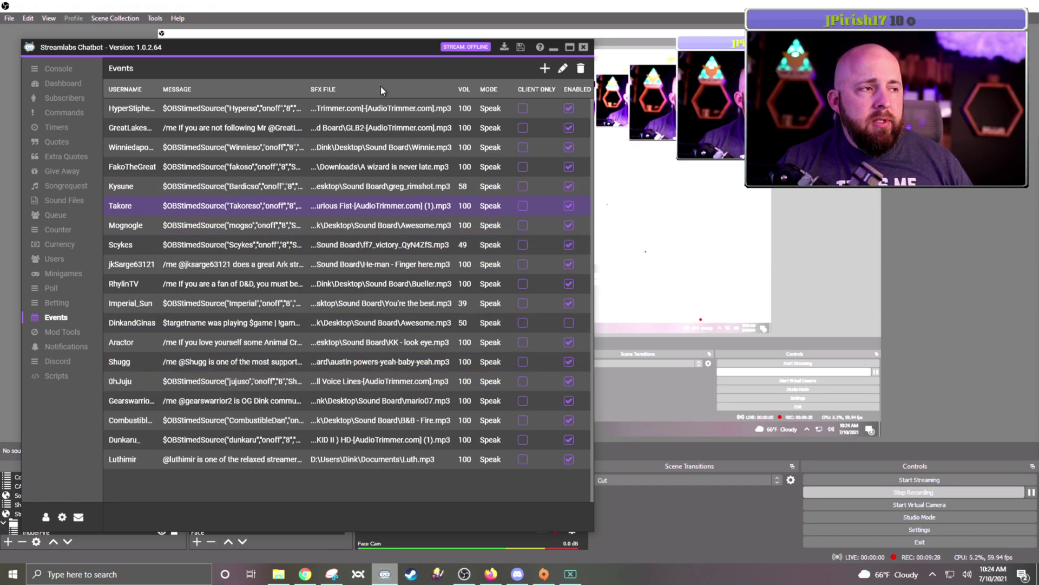
Step: Open a blank Add Event form from the Events page
left_click(544, 69)
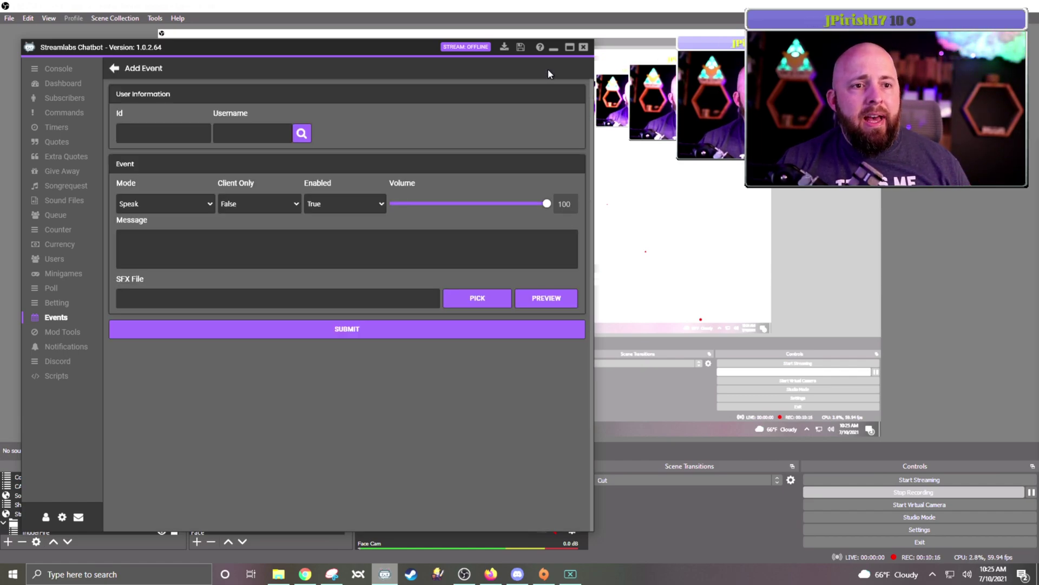
Step: Enter the viewer's username and look it up to fill the Id field
left_click(145, 135)
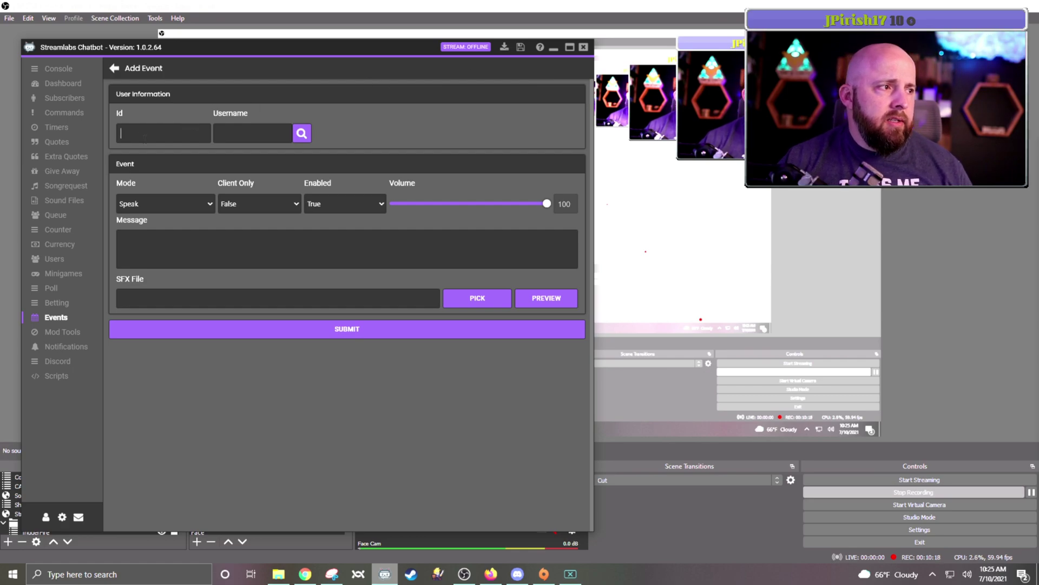
type("takore")
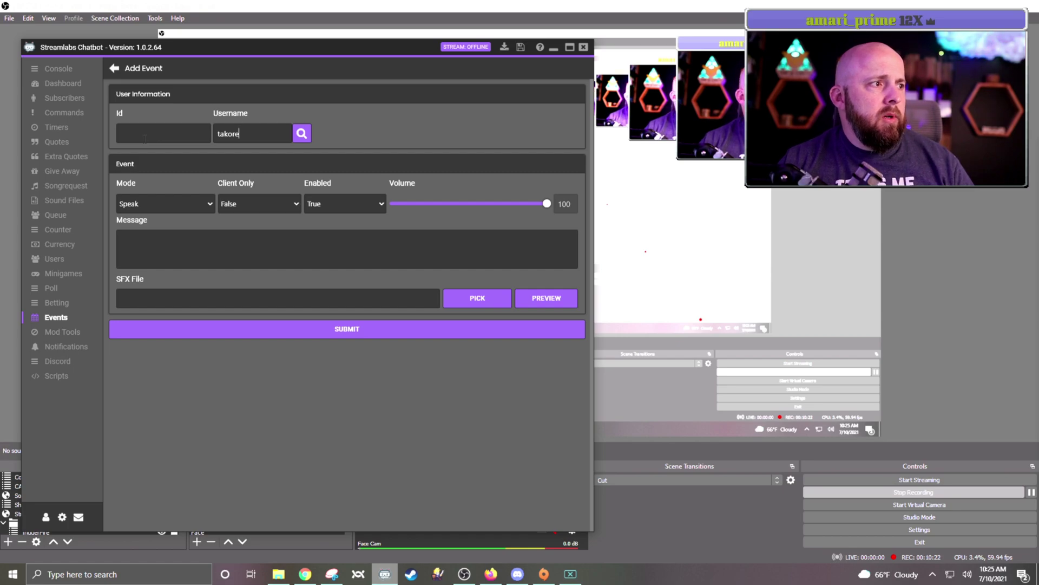
left_click(298, 138)
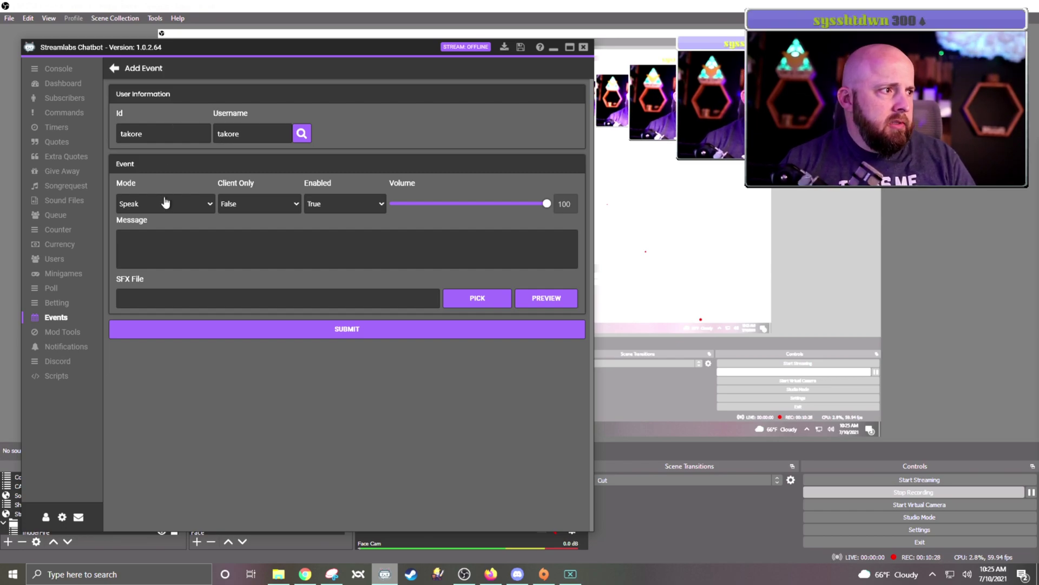
Step: Keep Mode on Speak and Client Only on False, ready to write the message
left_click(207, 205)
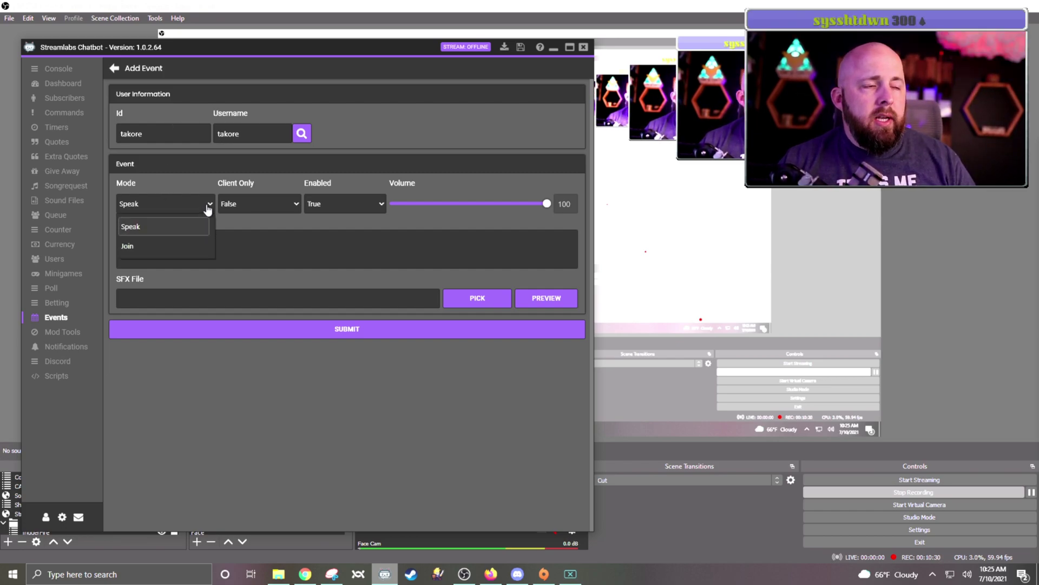
left_click(172, 223)
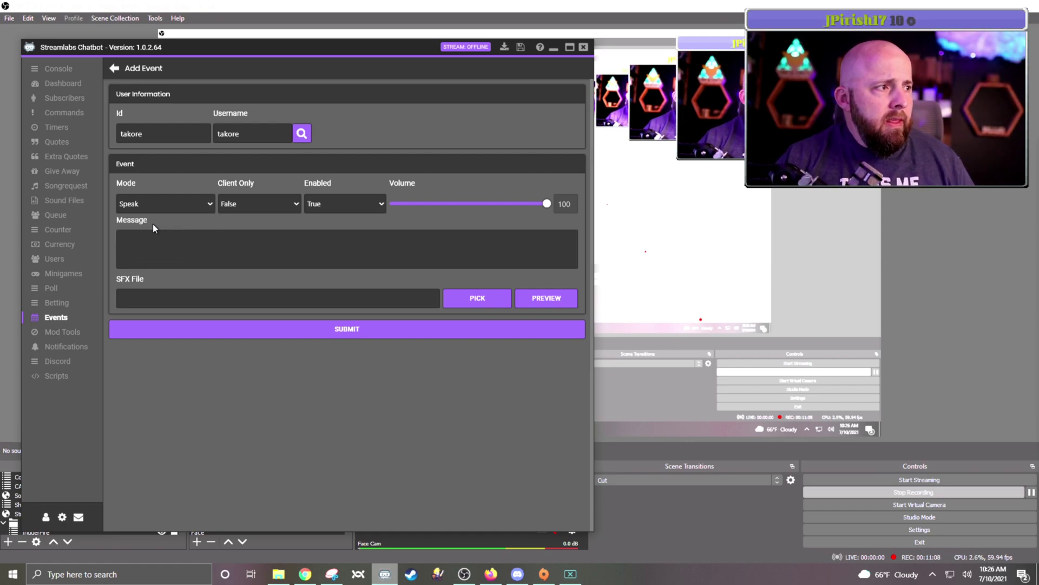
left_click(275, 210)
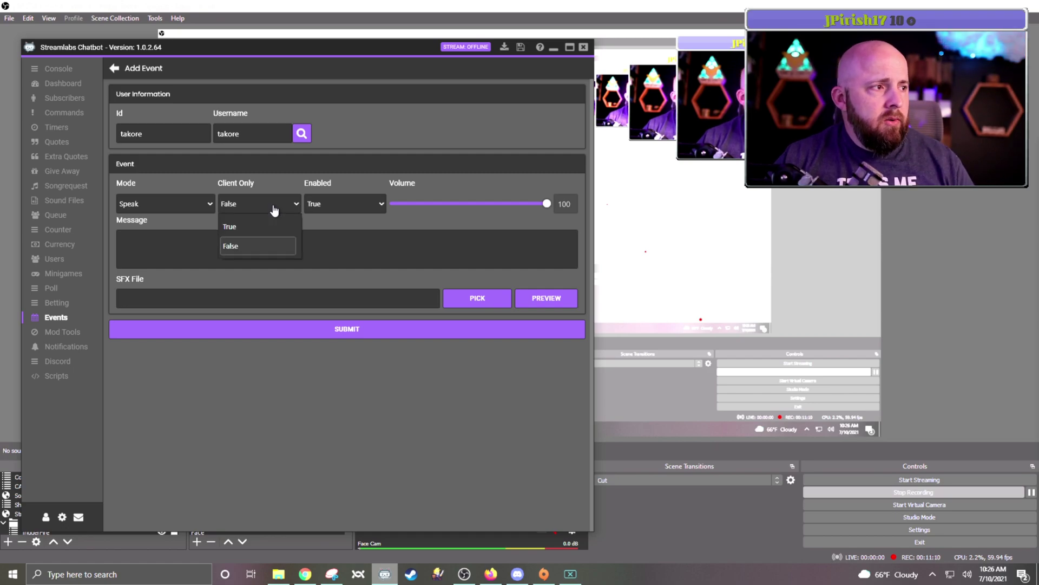
left_click(250, 246)
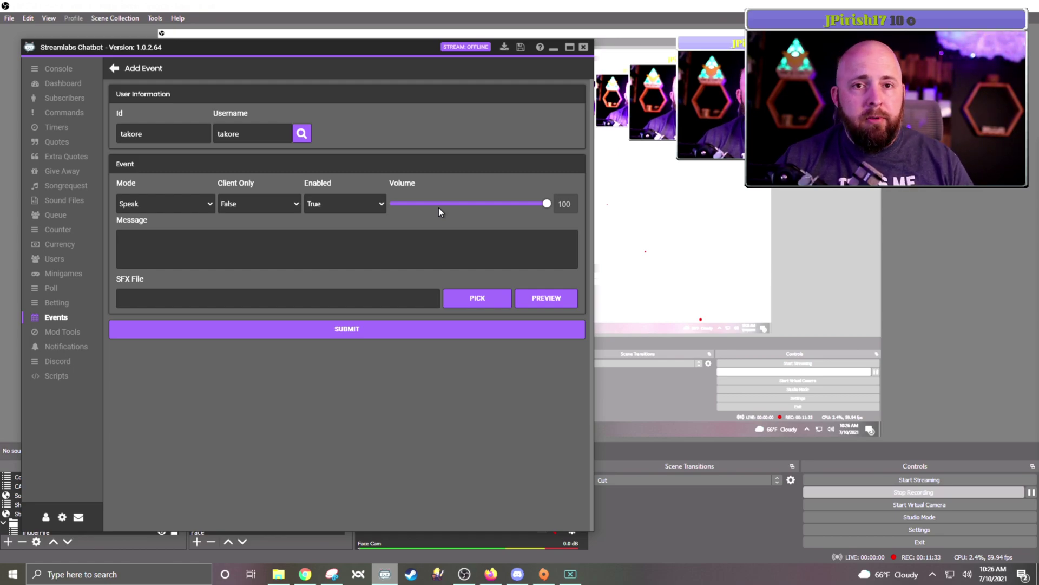
left_click(237, 252)
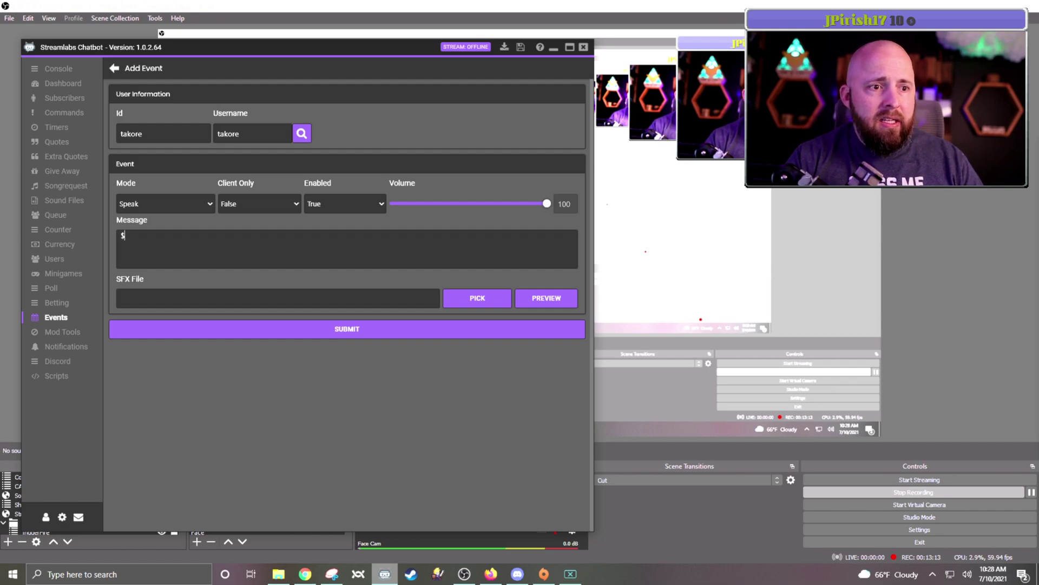
Step: Begin the message with $obstimedsource toggling the viewer's source onoff for 8 seconds in "Shout Scene", then /me
type("obst")
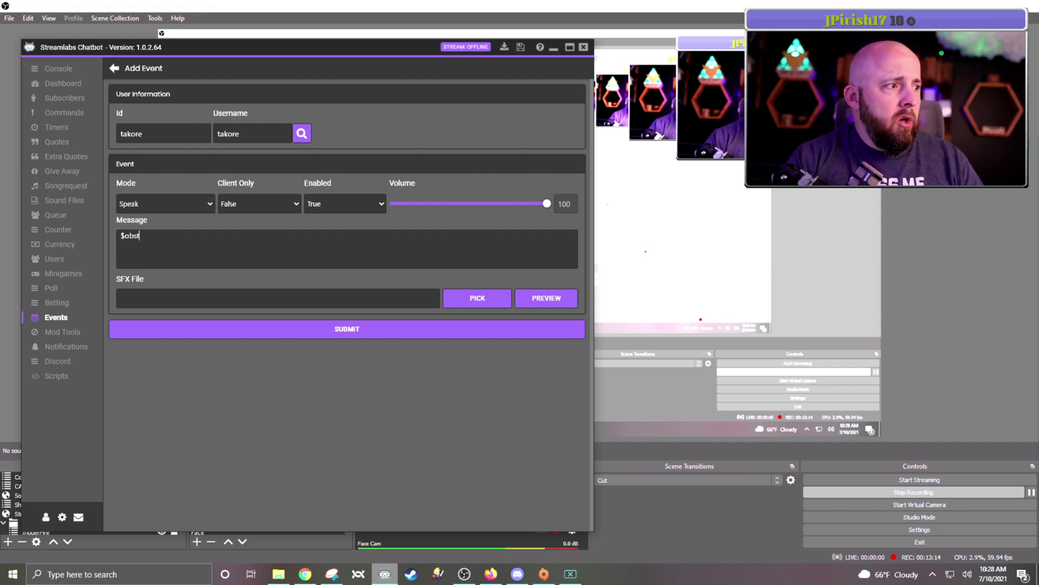
type("imedsourc")
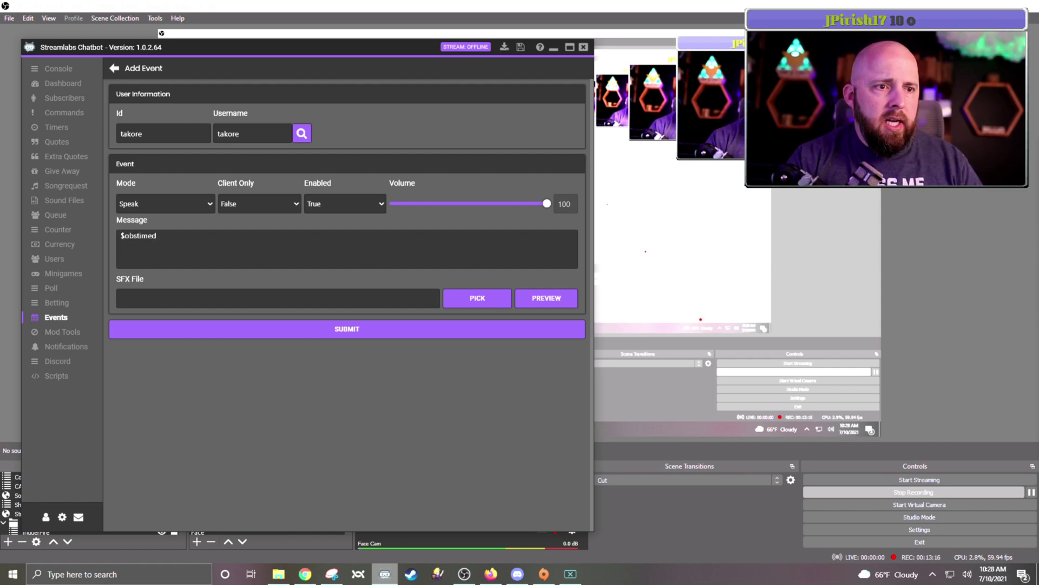
type("e(")
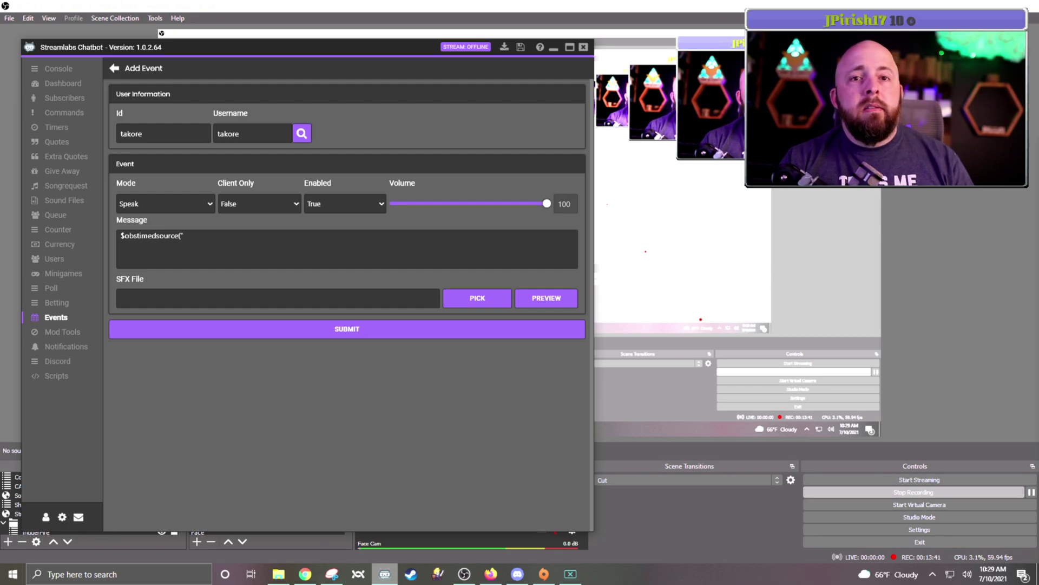
type("\"")
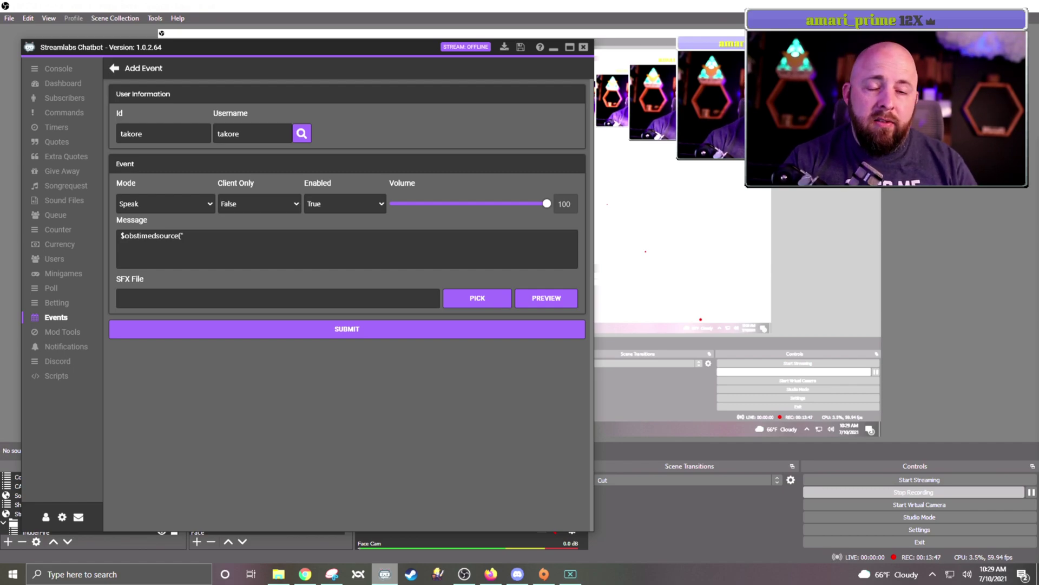
type("Takore")
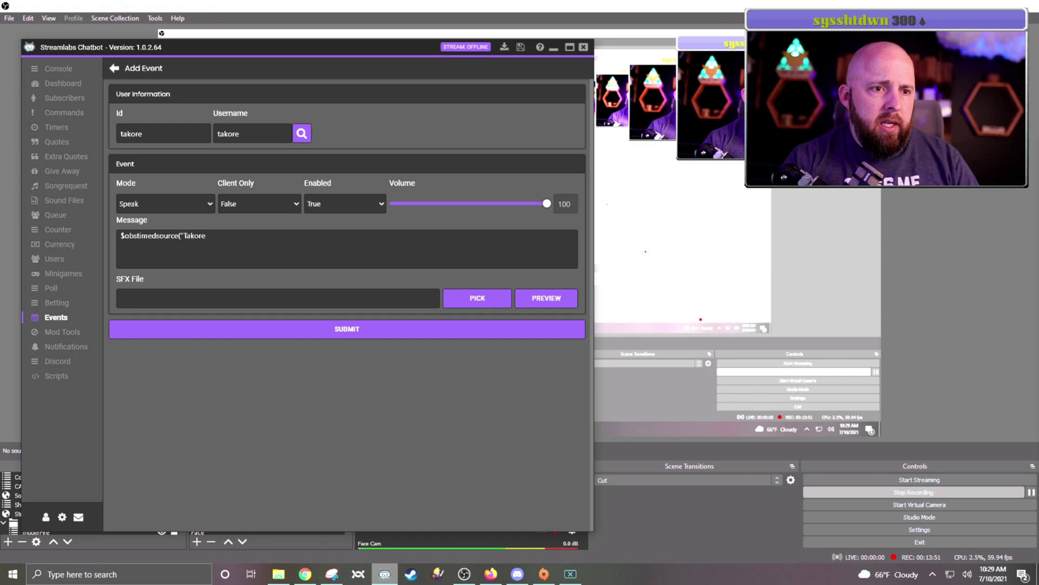
type("so\"")
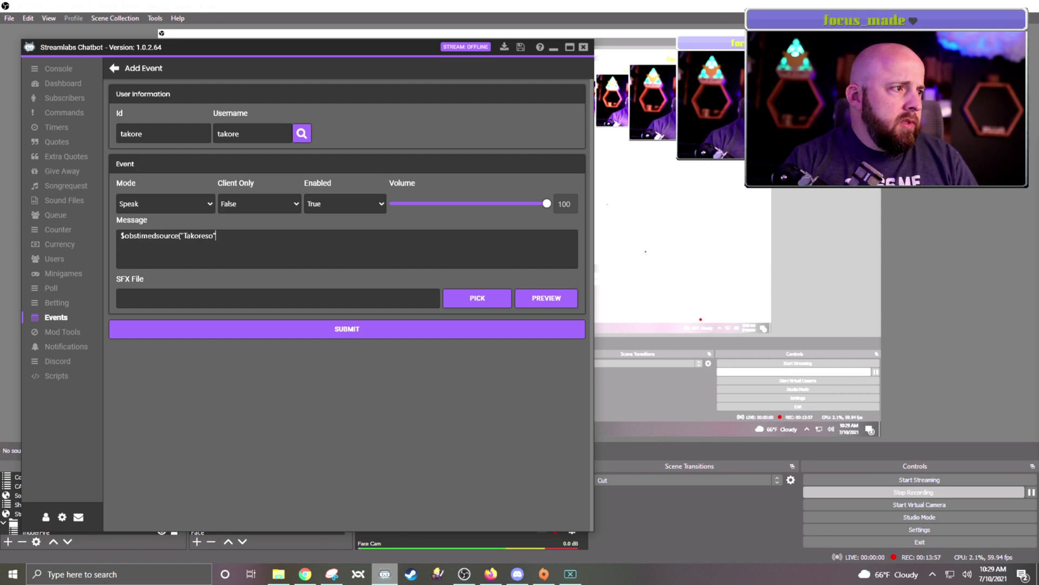
type(",")
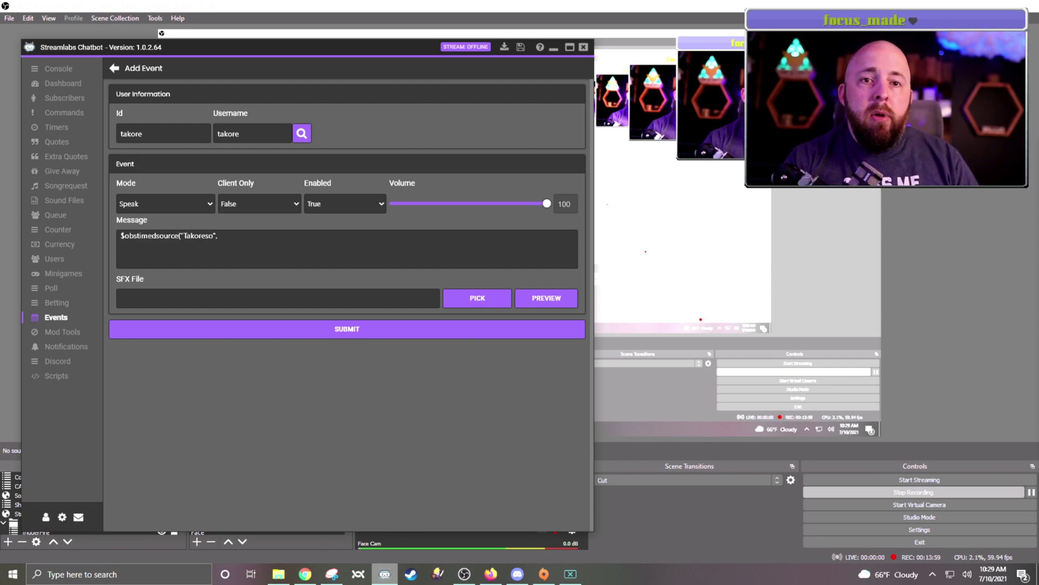
type("\"onoff\",")
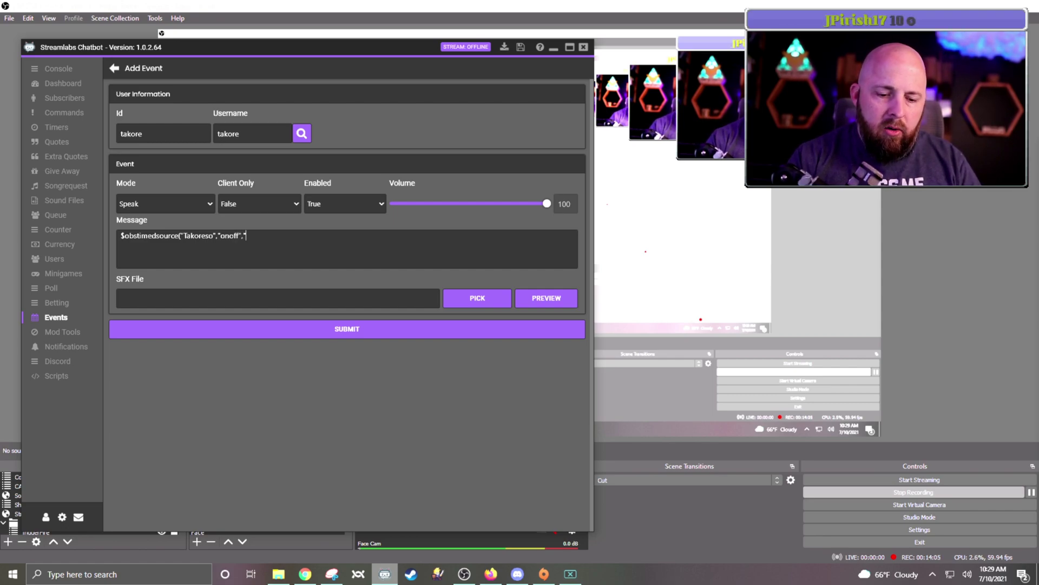
type("\"8\"")
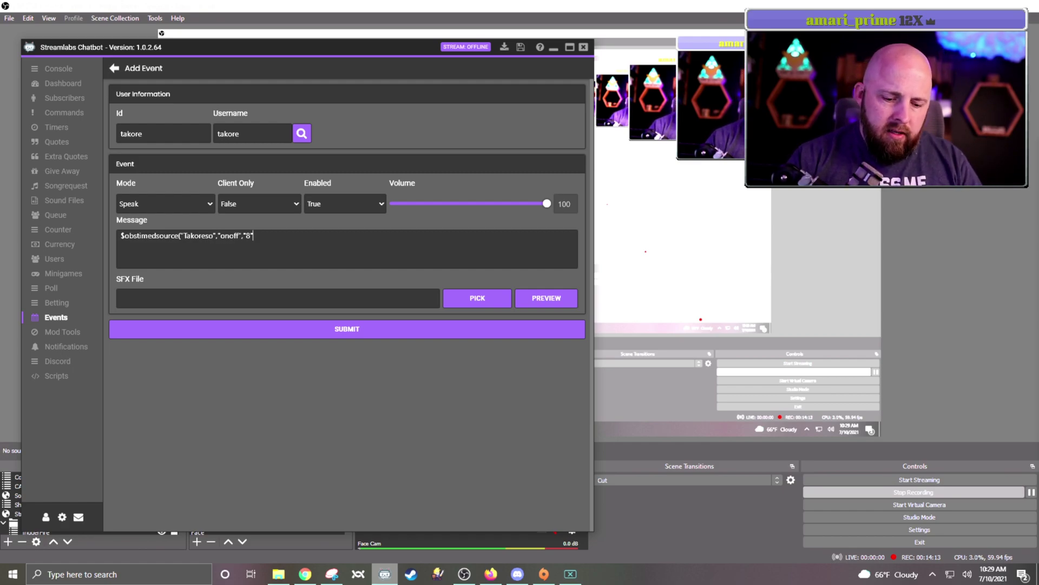
type(",\"")
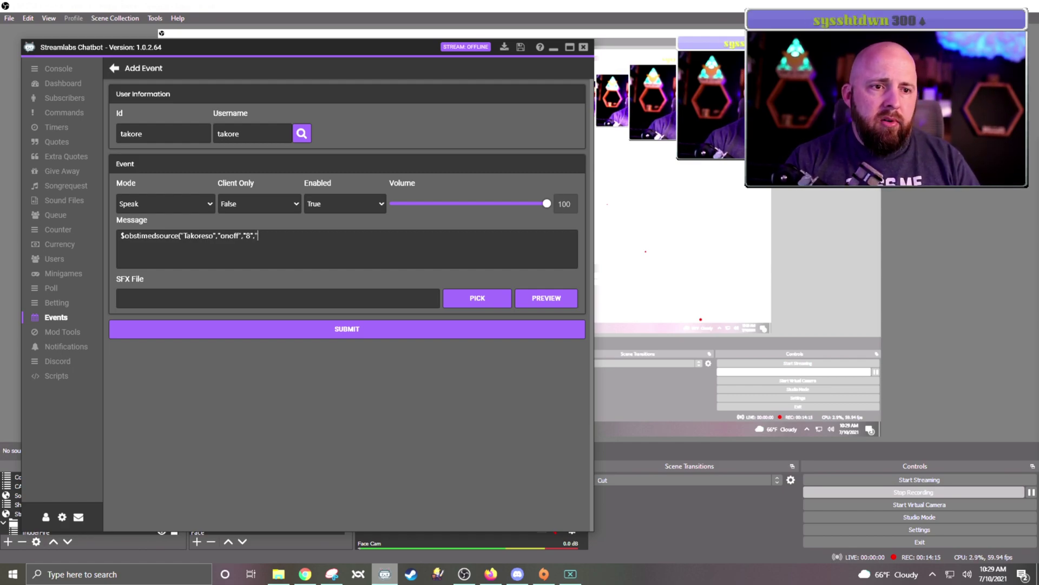
type("Shout")
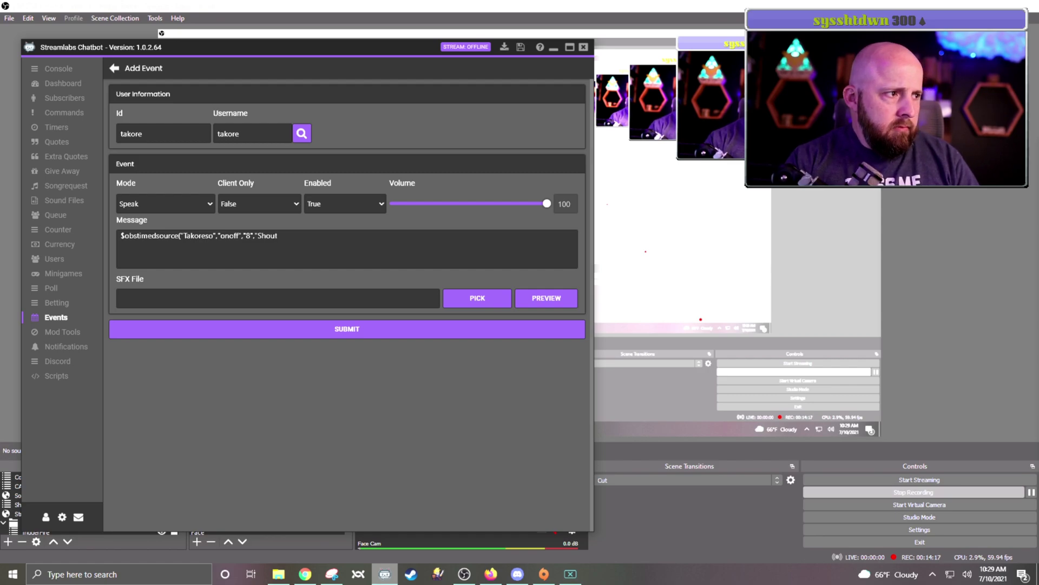
type(" Scene\"")
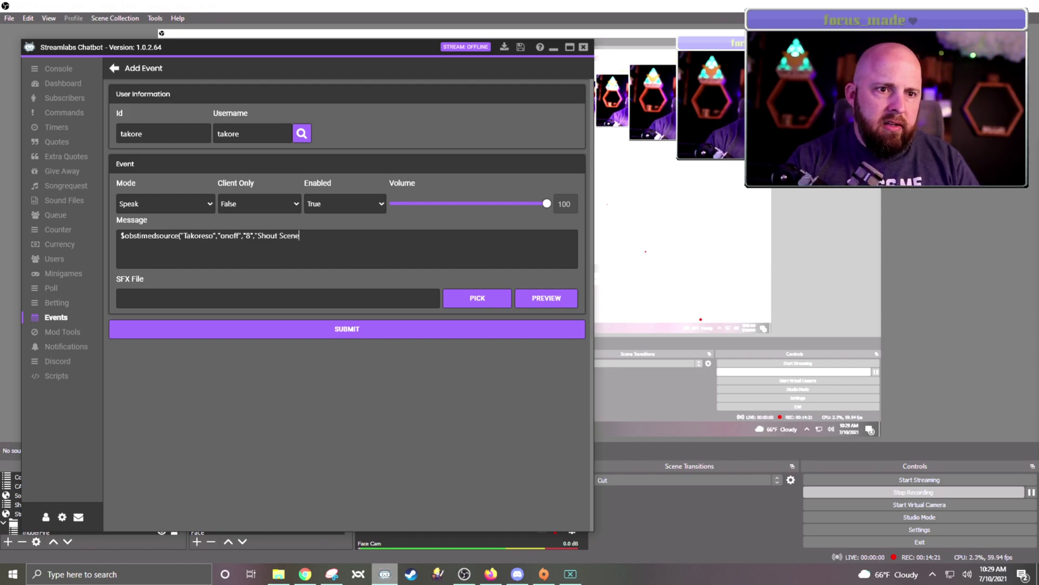
type(")")
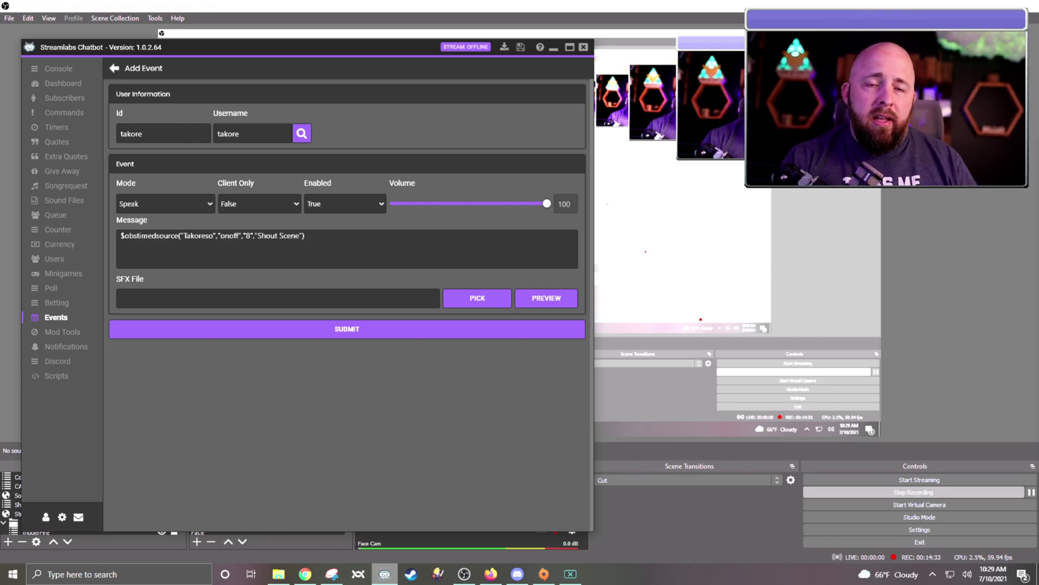
type("/me")
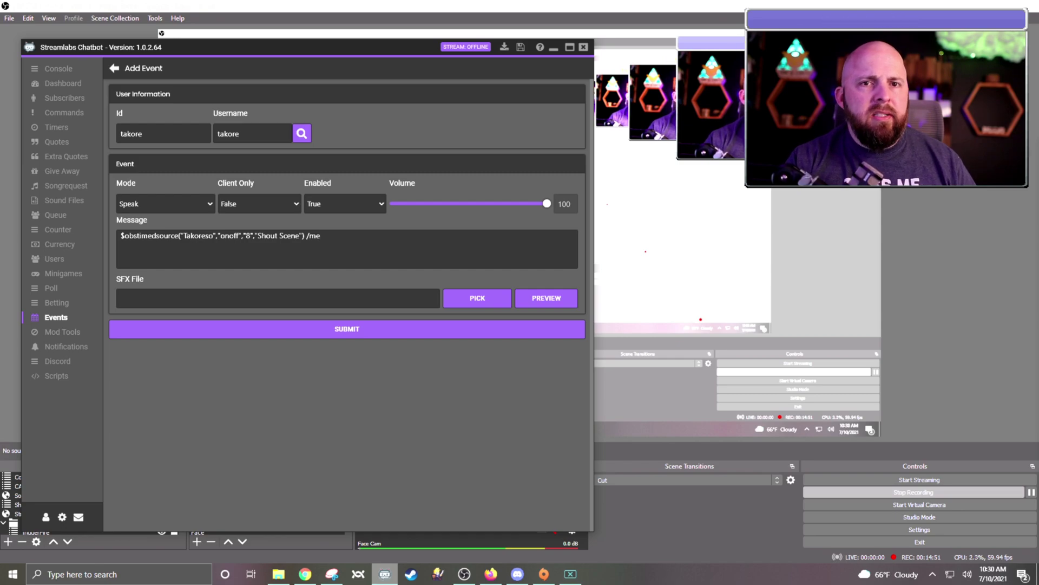
Step: Add the shoutout asking viewers to follow and lurk, with the viewer's Twitch link
type("Please go give @Takore a follow and a lurk when he's live. He's been a great supporter of our channel and was one of our first Patrons. He's got some sweet pups to cuddle with as well. Please give some love to one of the best members of our Twitch Community. h")
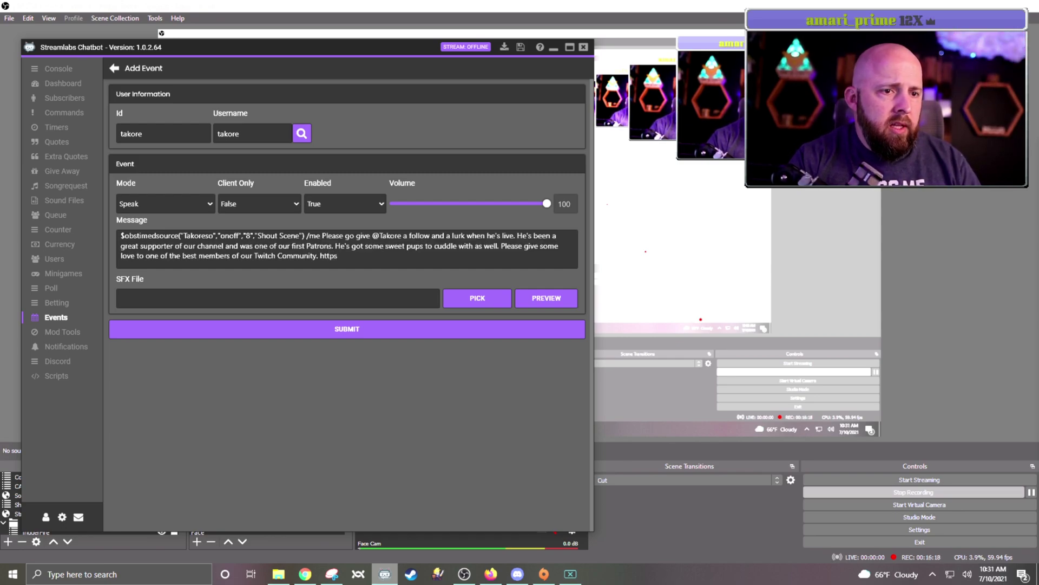
type("ttps://")
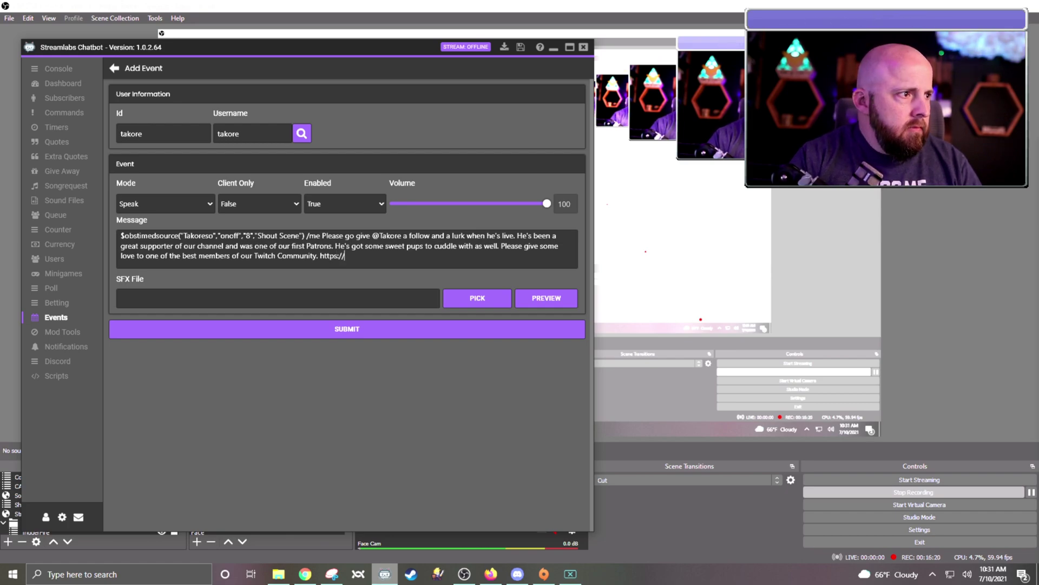
type("twitch")
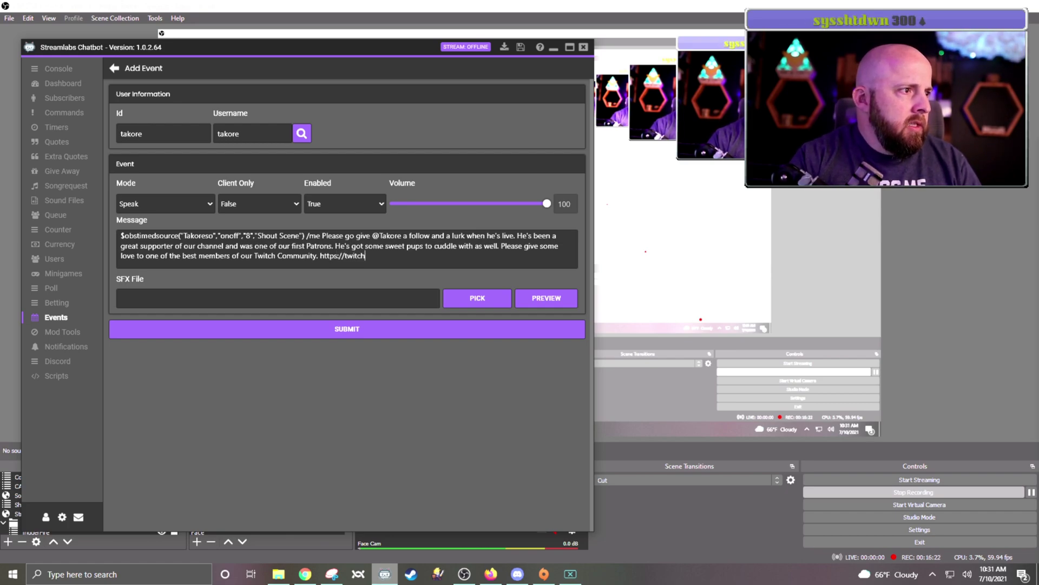
type(".tv/takore")
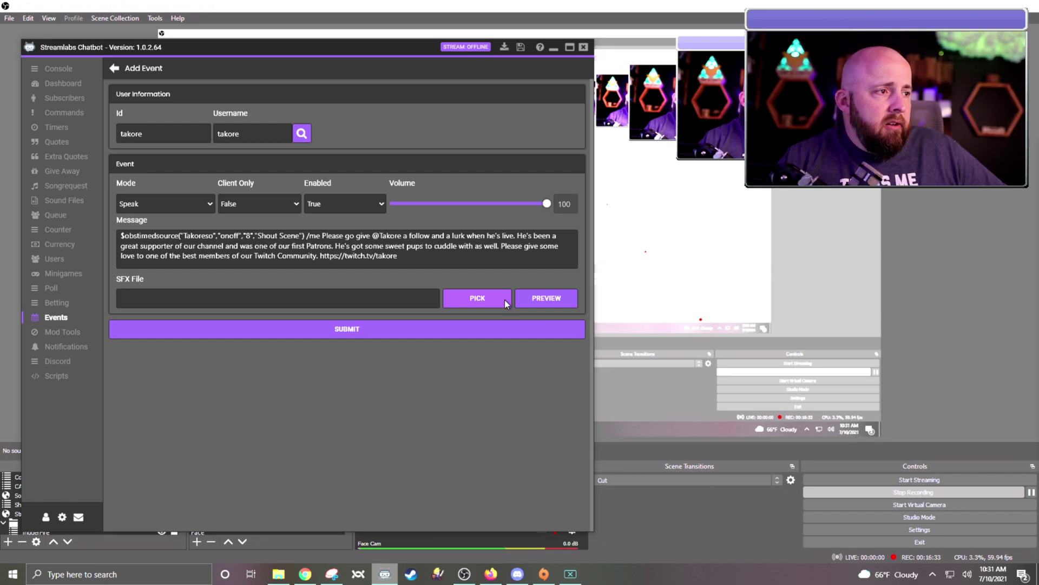
Step: Attach the One Punch Man opening MP3 from Desktop > Sound Board and submit the event
left_click(477, 298)
left_click(68, 150)
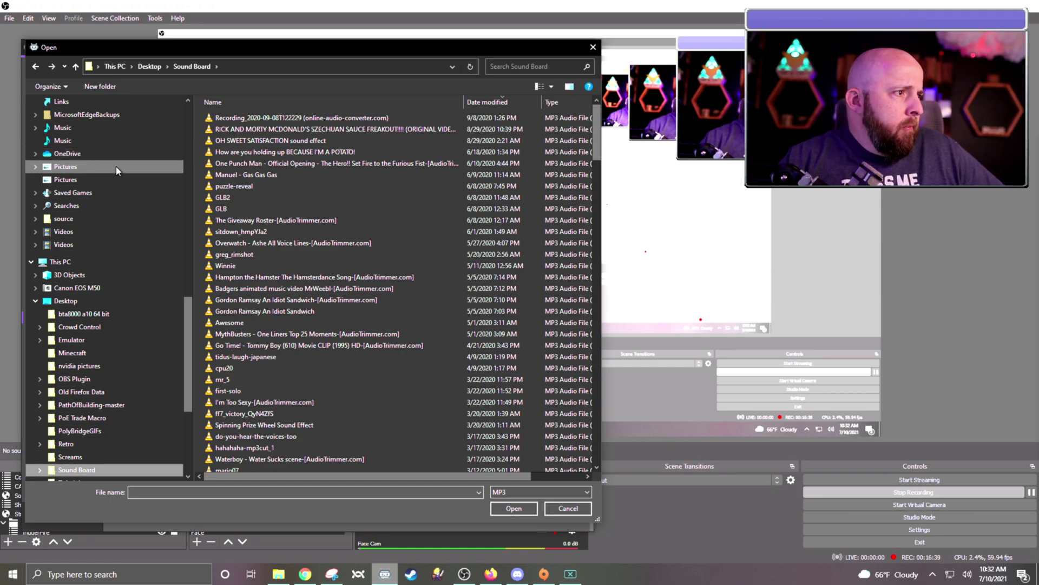
left_click(249, 166)
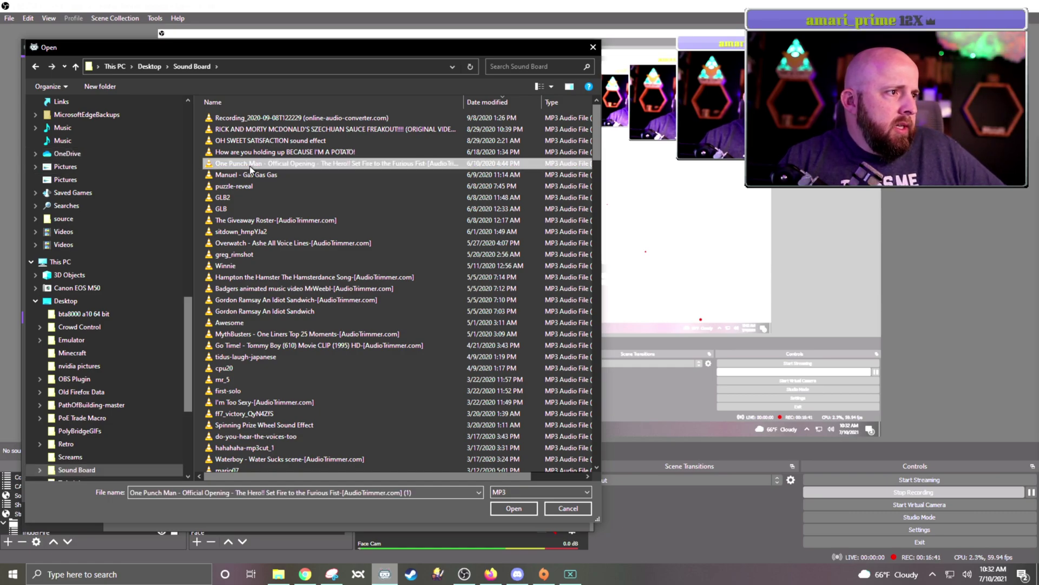
left_click(514, 511)
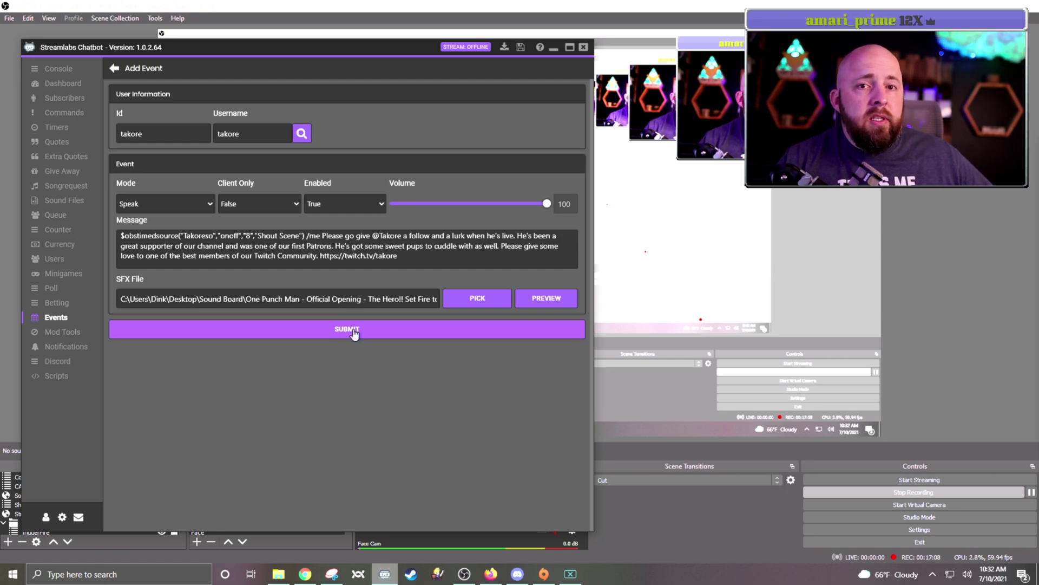
left_click(346, 329)
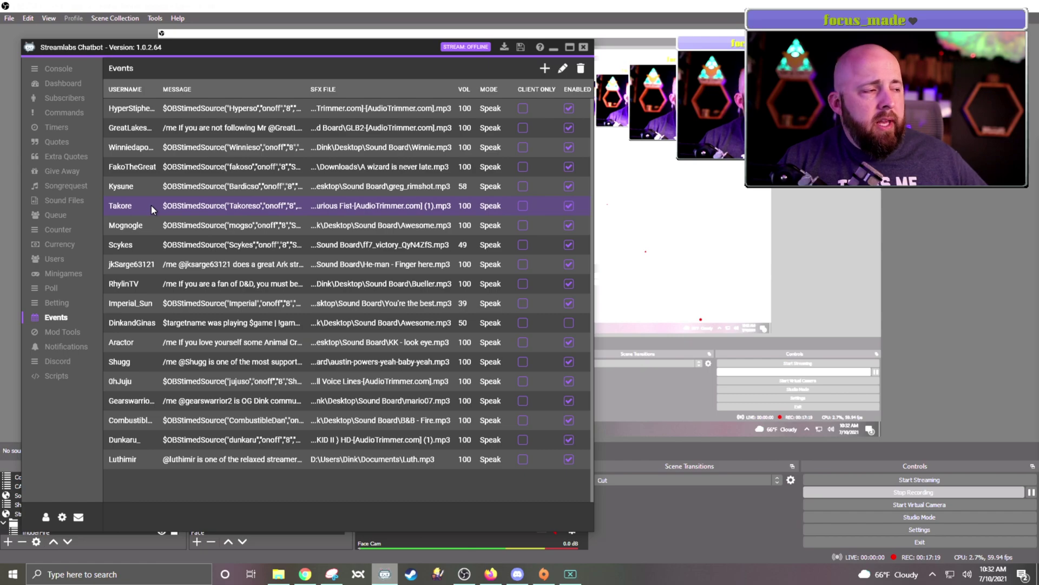